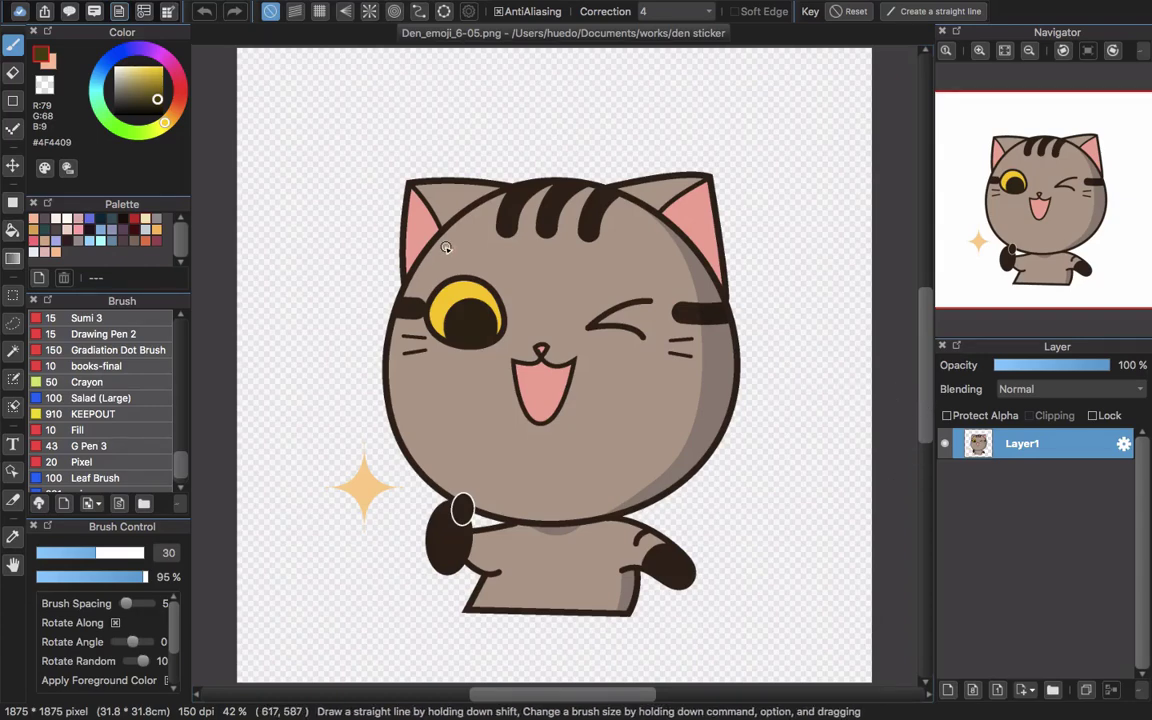
# Step: Upload brushes via Help > Sync Config > Upload Brushes, confirming the overwrite with Yes
pyautogui.click(20, 11)
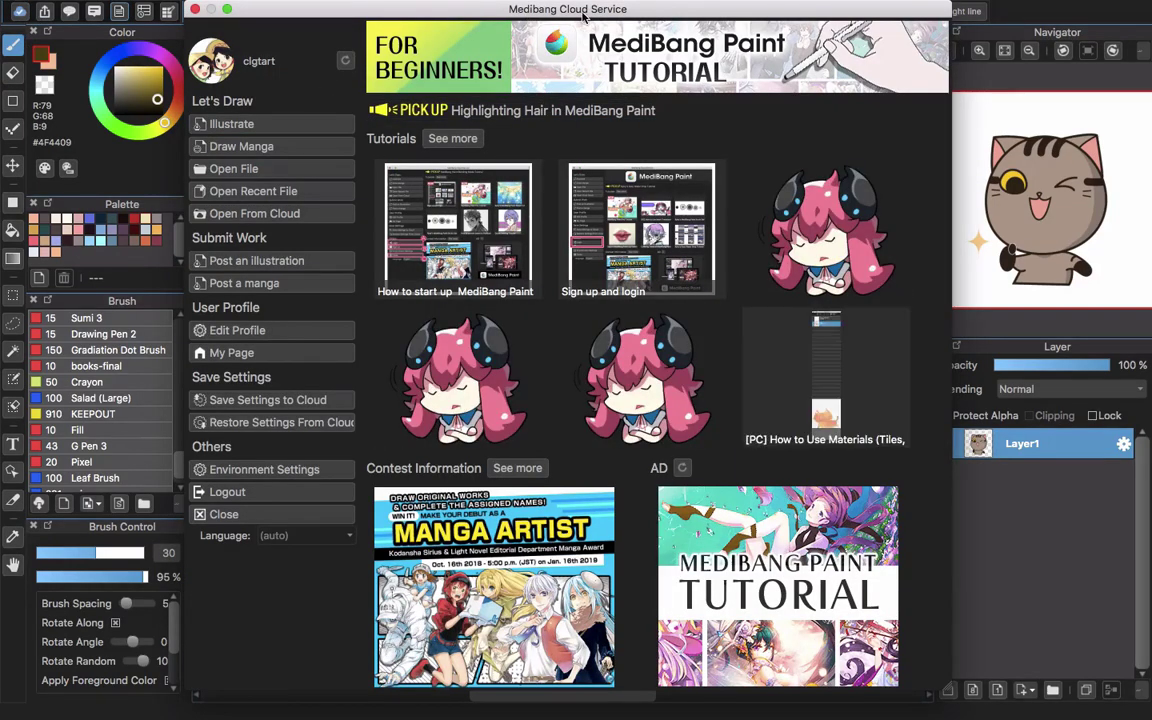
pyautogui.click(195, 10)
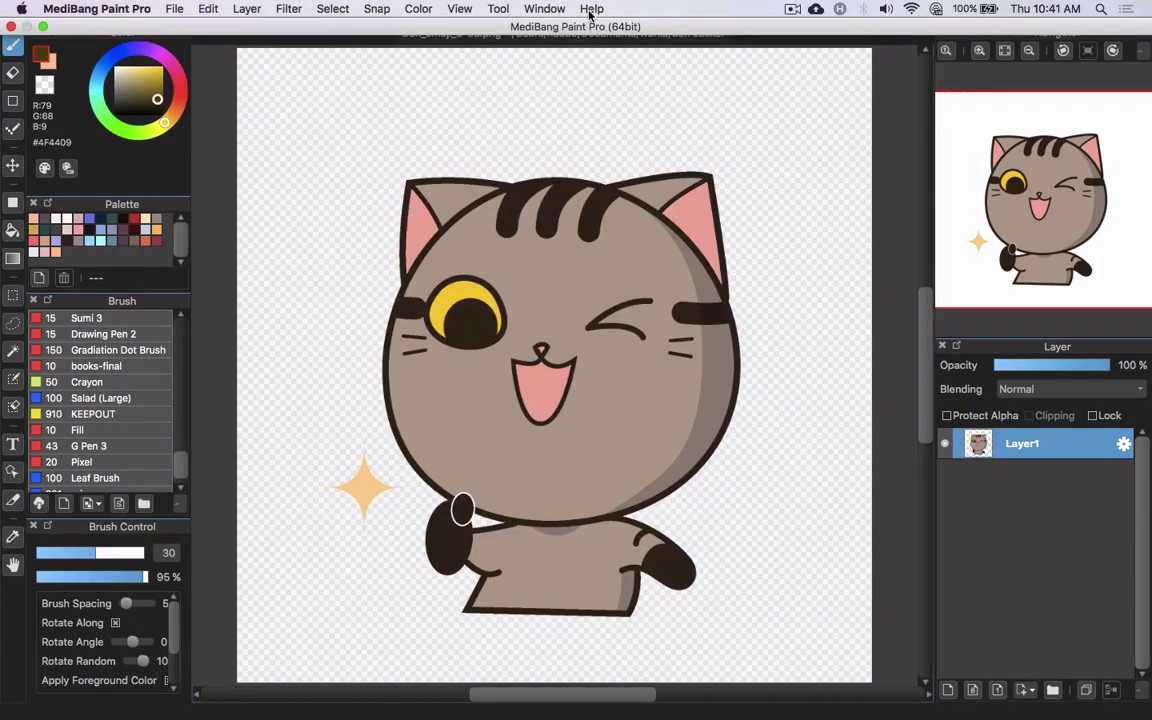
pyautogui.click(591, 10)
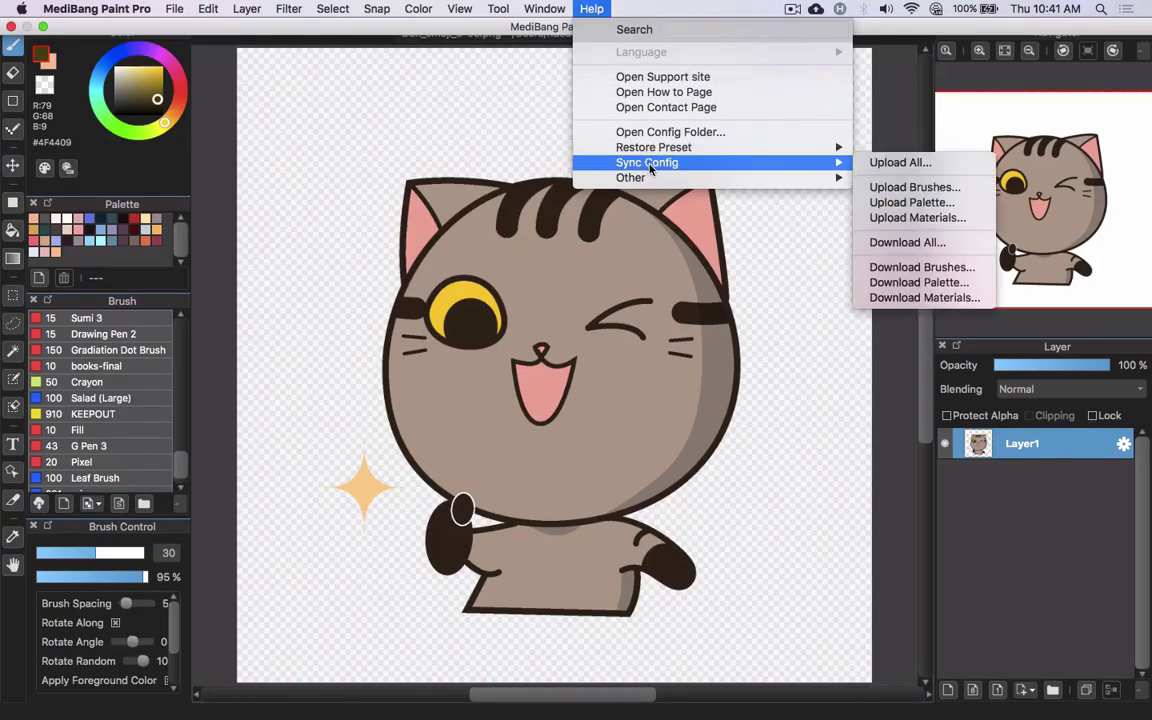
pyautogui.moveTo(647, 162)
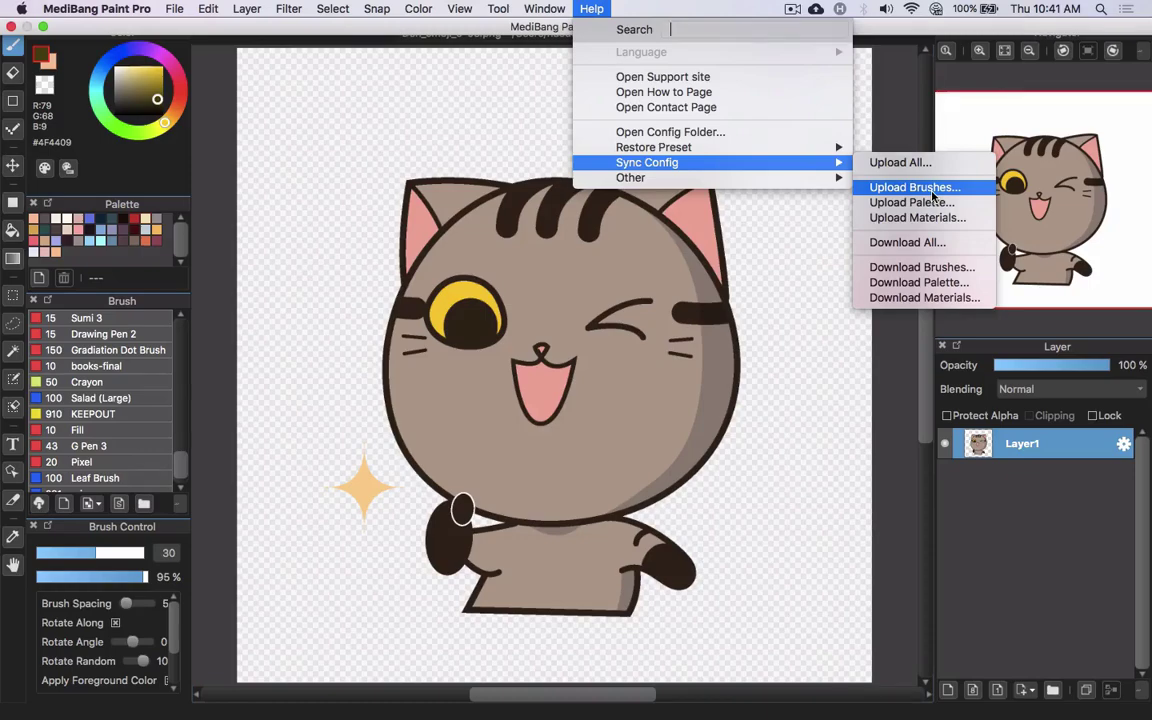
pyautogui.click(932, 196)
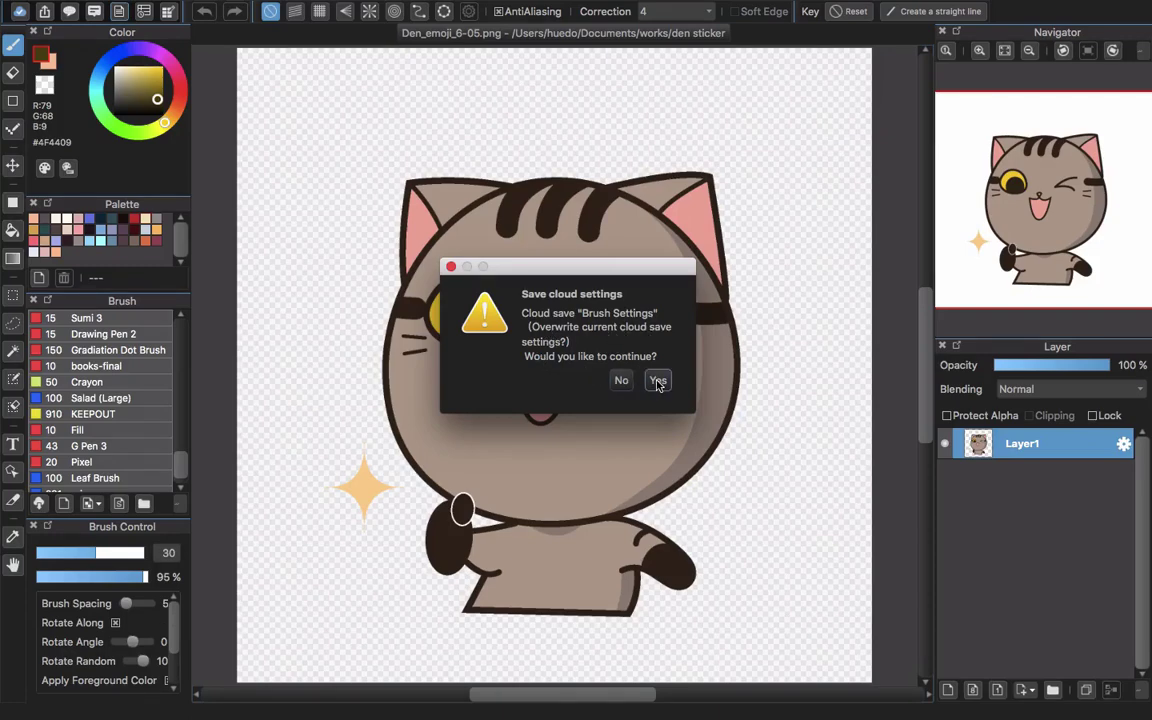
pyautogui.click(658, 382)
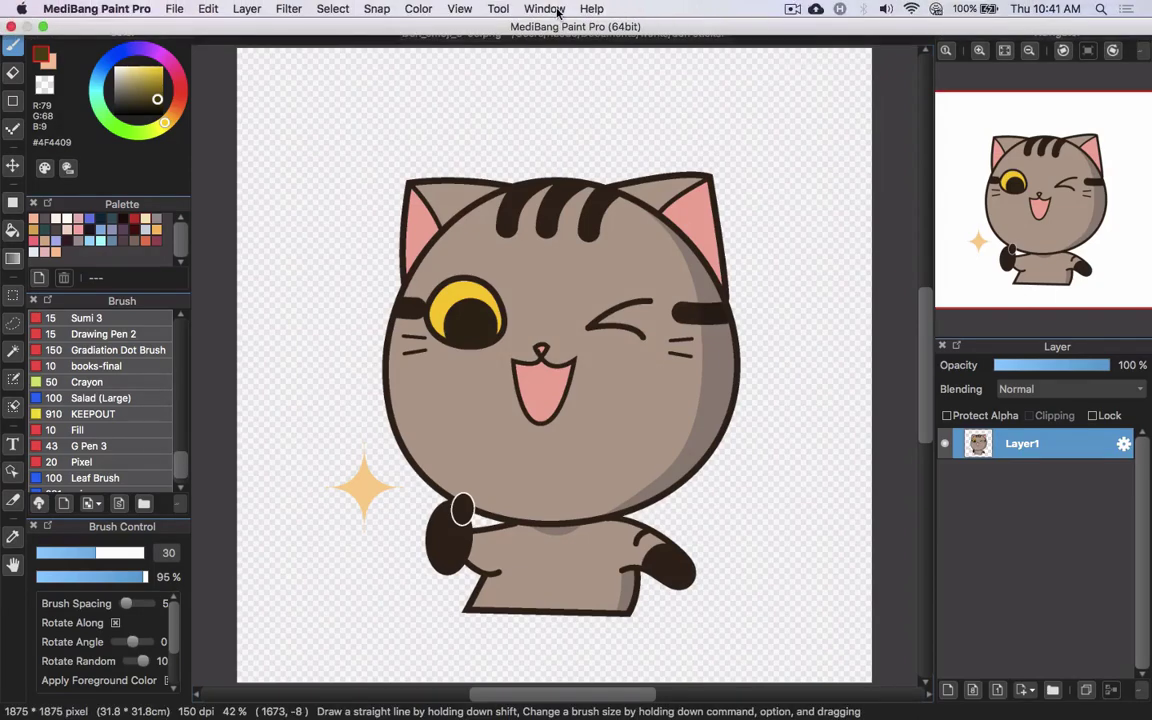
# Step: Show the Help > Sync Config submenu of upload and download options
pyautogui.click(591, 8)
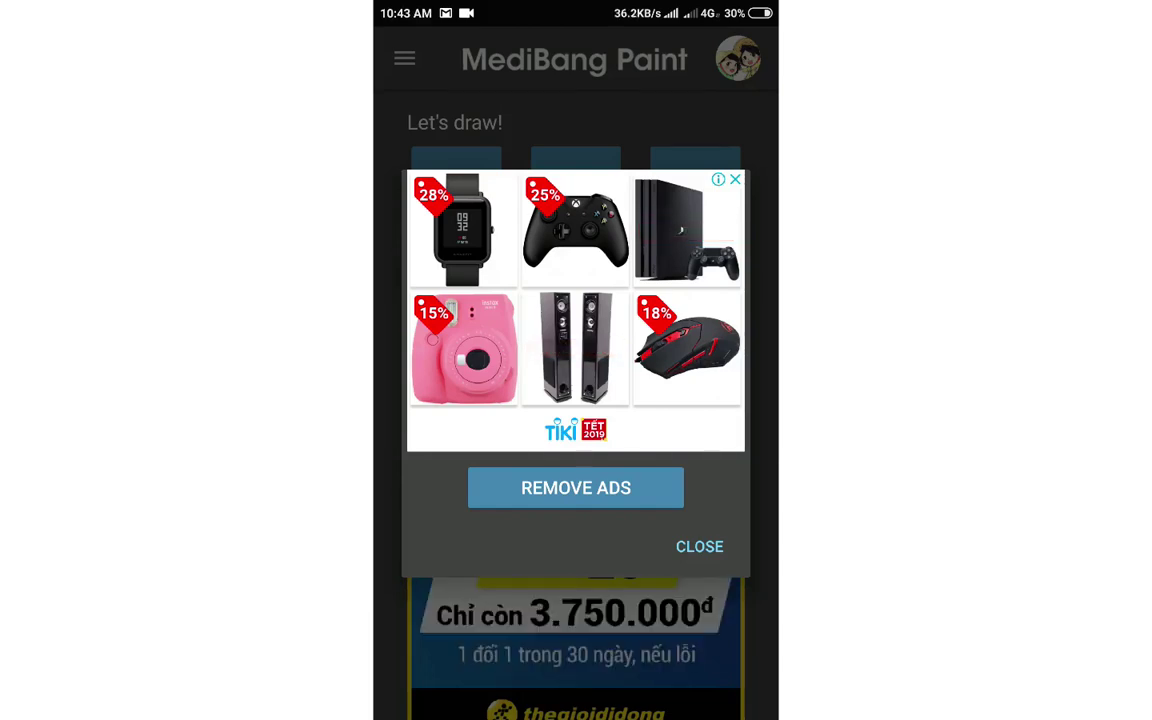
# Step: Dismiss the ad, check the profile page, then create a new 600 × 600 px canvas
pyautogui.click(699, 546)
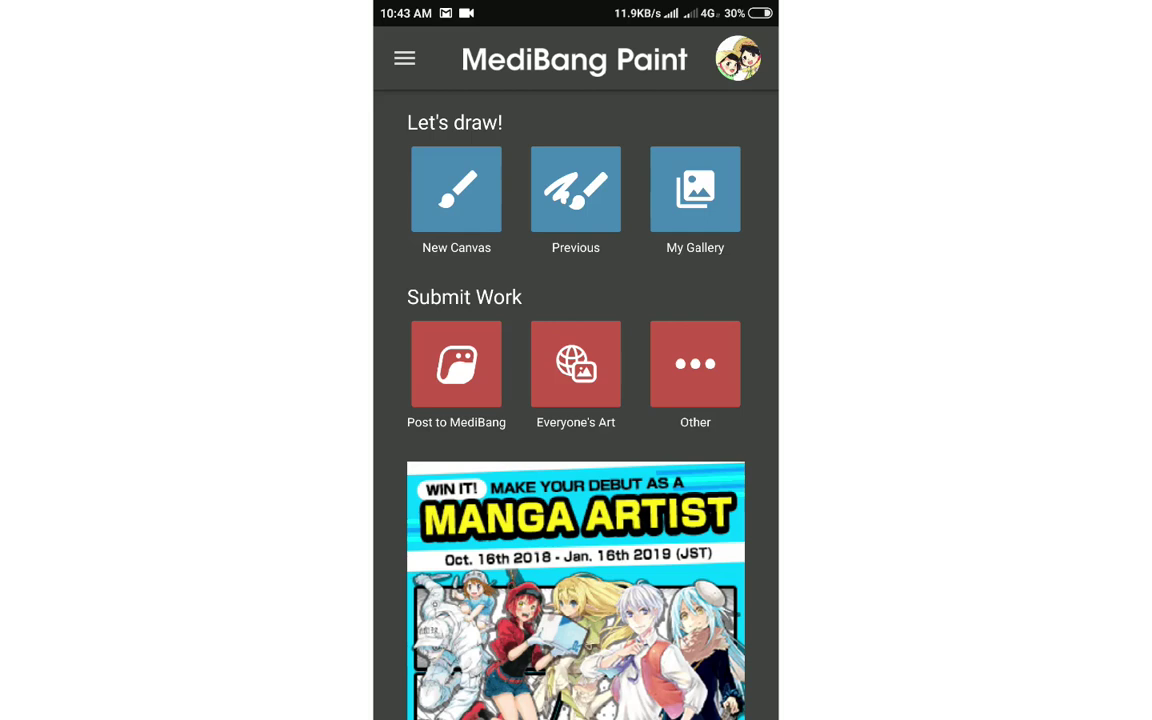
pyautogui.click(738, 59)
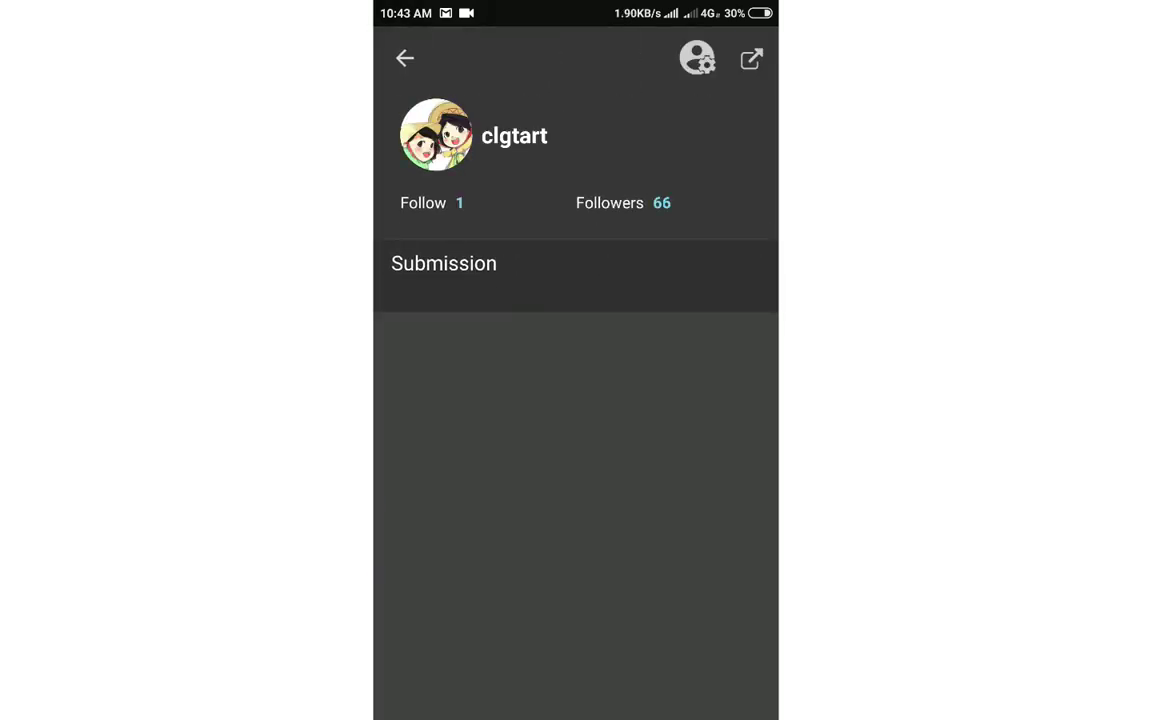
pyautogui.click(404, 58)
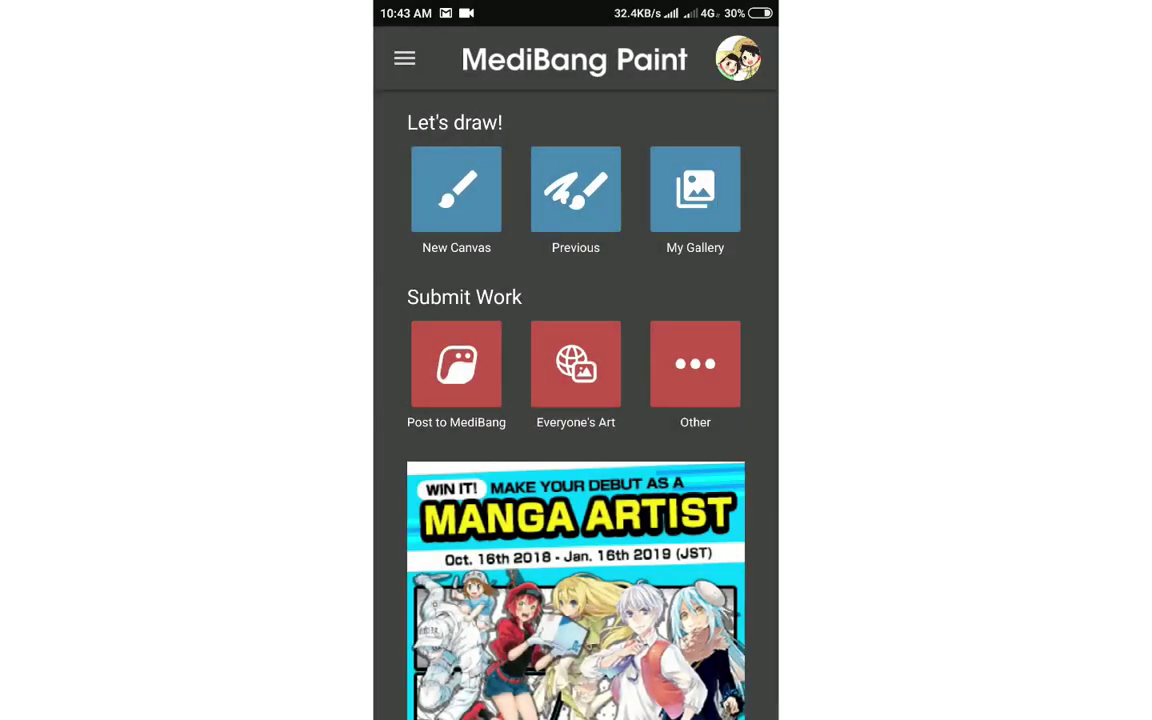
pyautogui.click(456, 189)
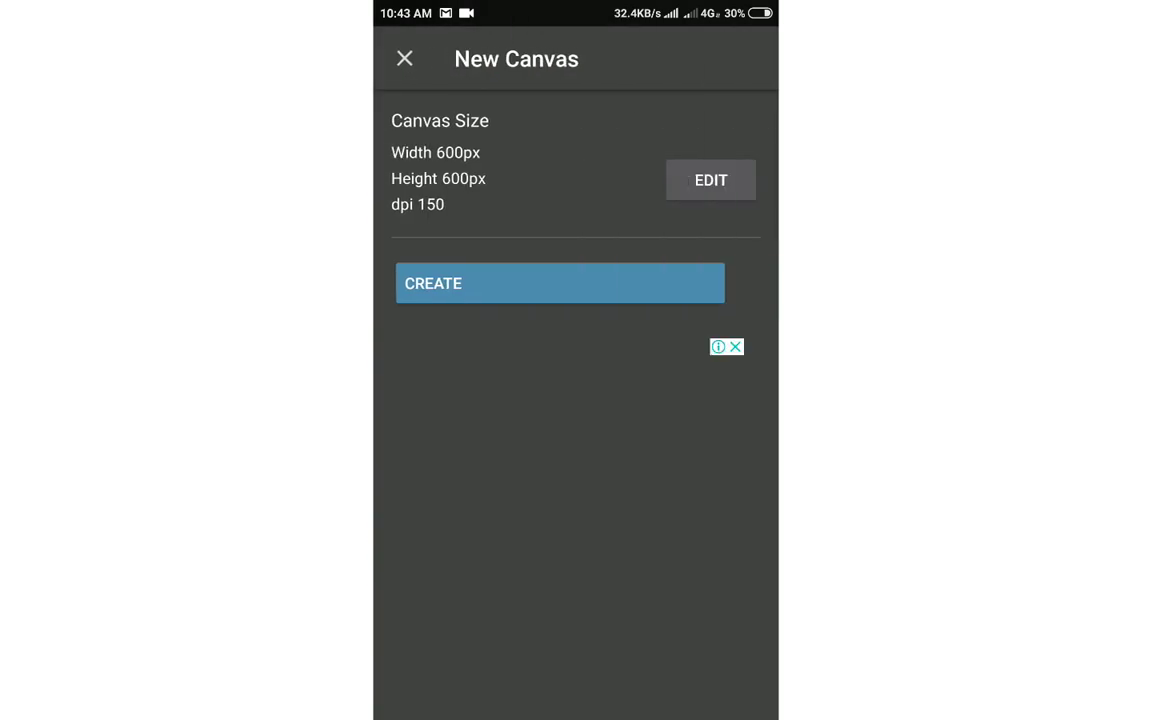
pyautogui.click(640, 285)
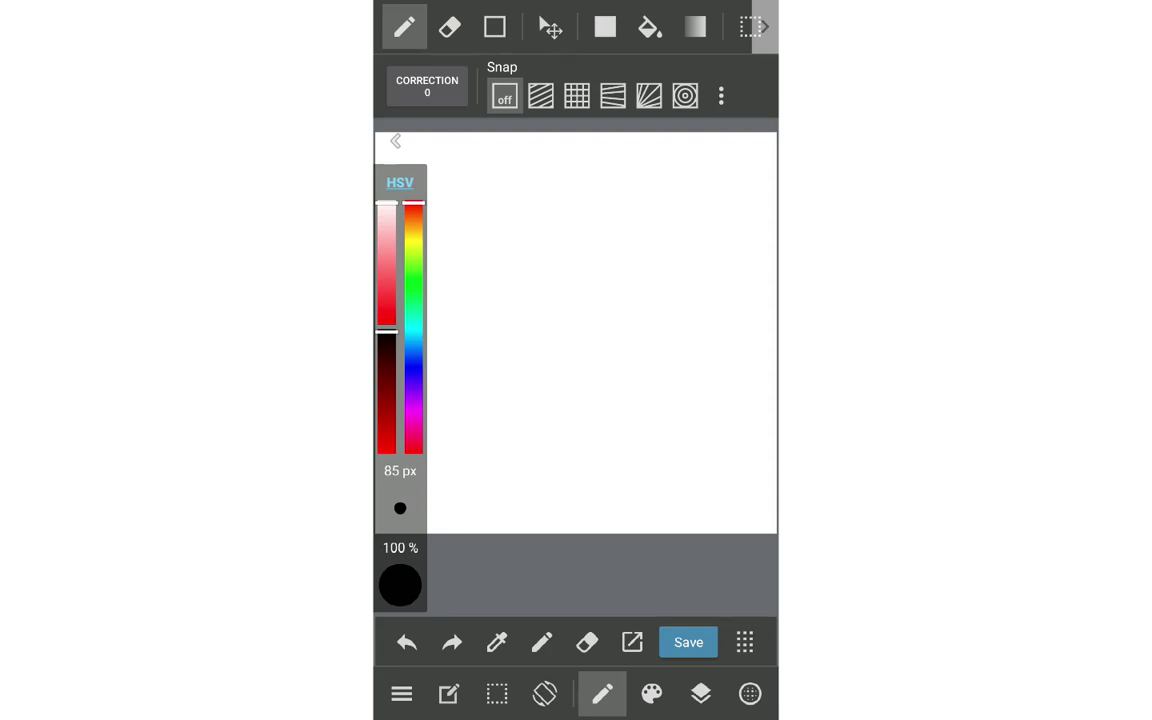
# Step: Run a Full sync of brushes from the cloud in the Sync settings, replacing local brushes
pyautogui.click(401, 694)
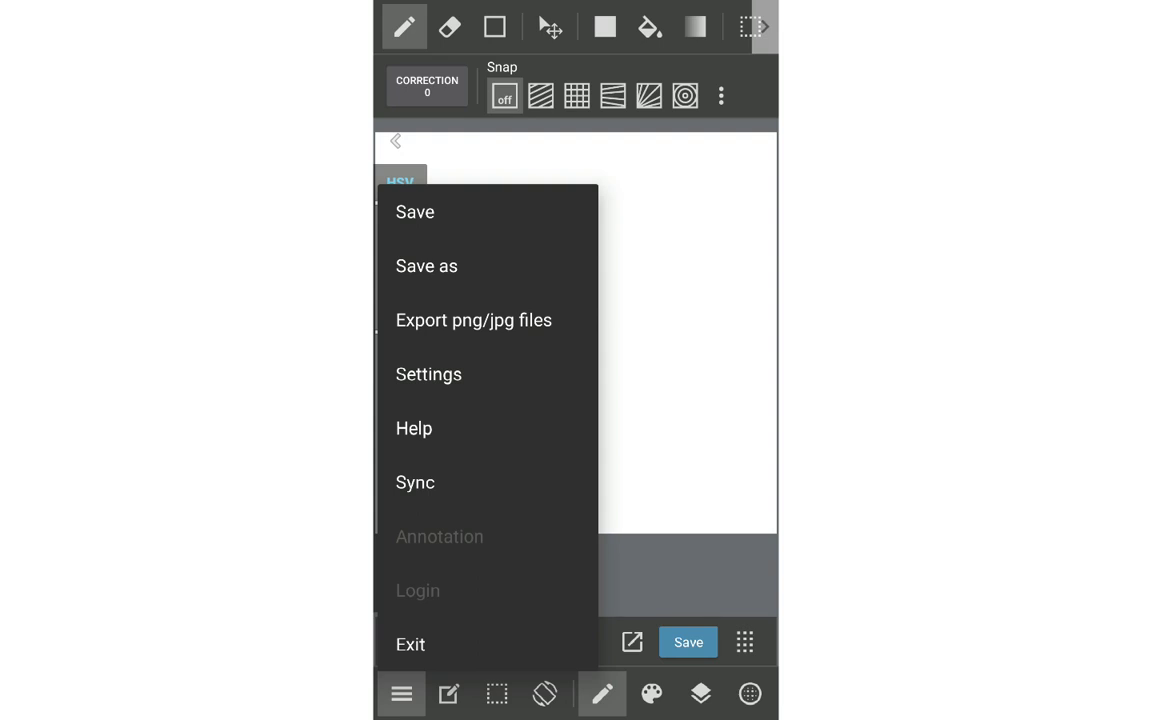
pyautogui.click(470, 482)
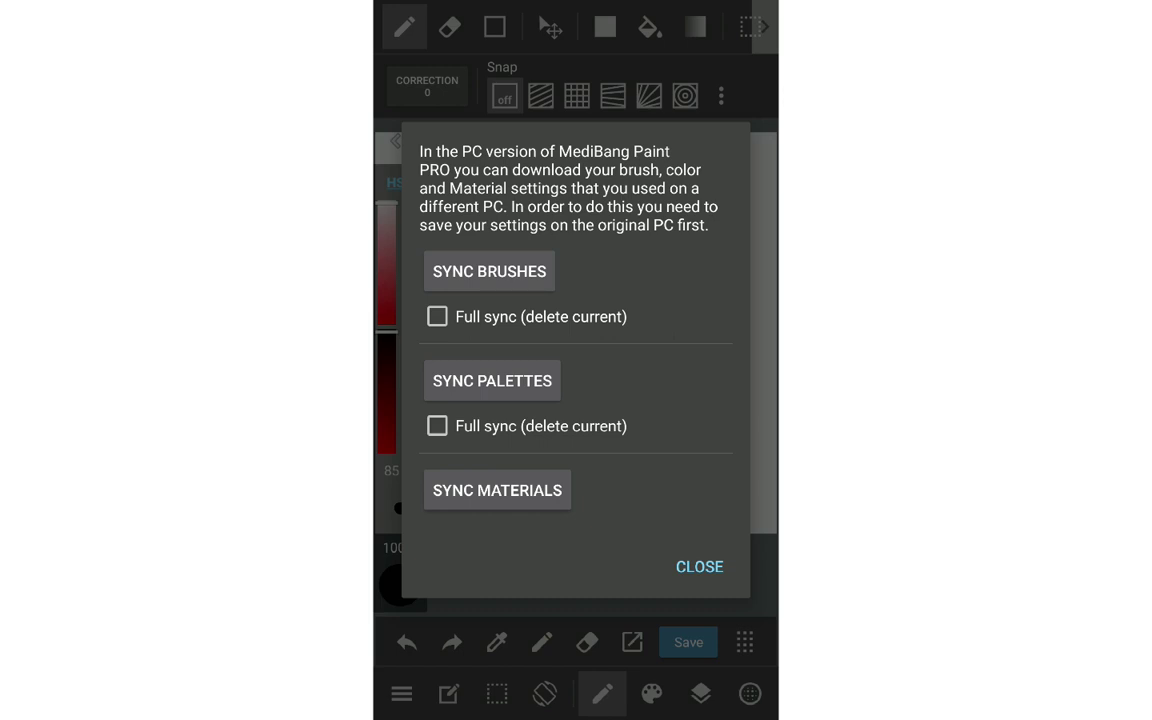
pyautogui.click(437, 316)
pyautogui.click(490, 271)
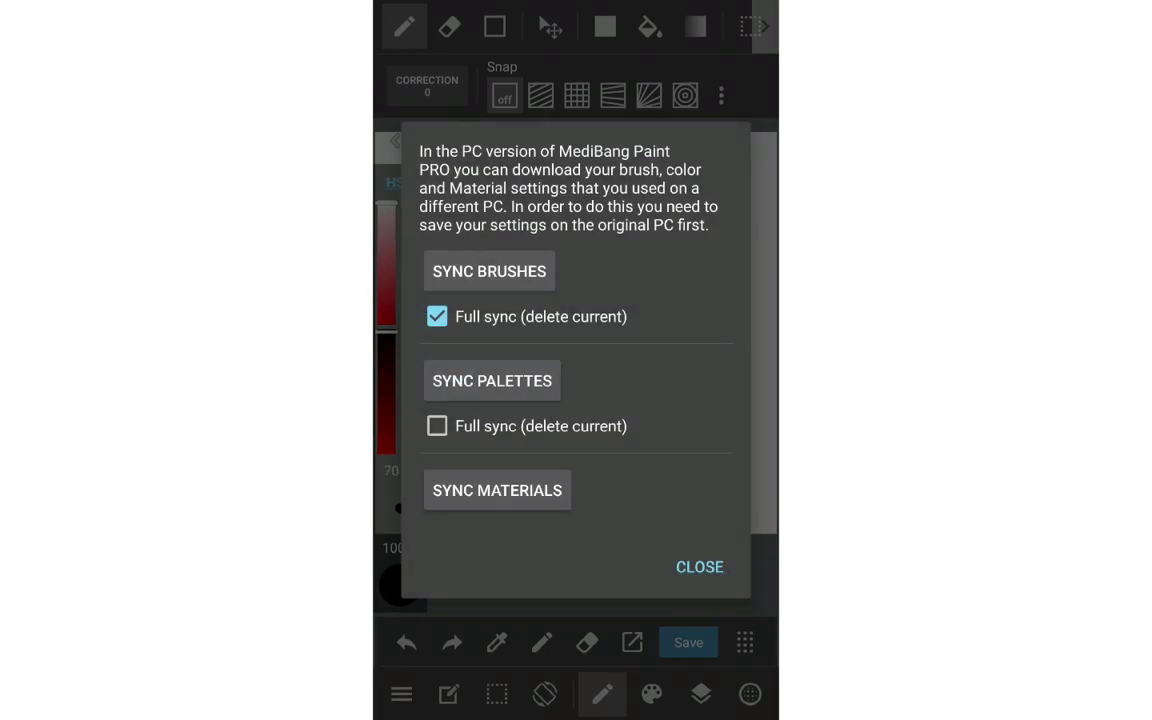
pyautogui.click(699, 567)
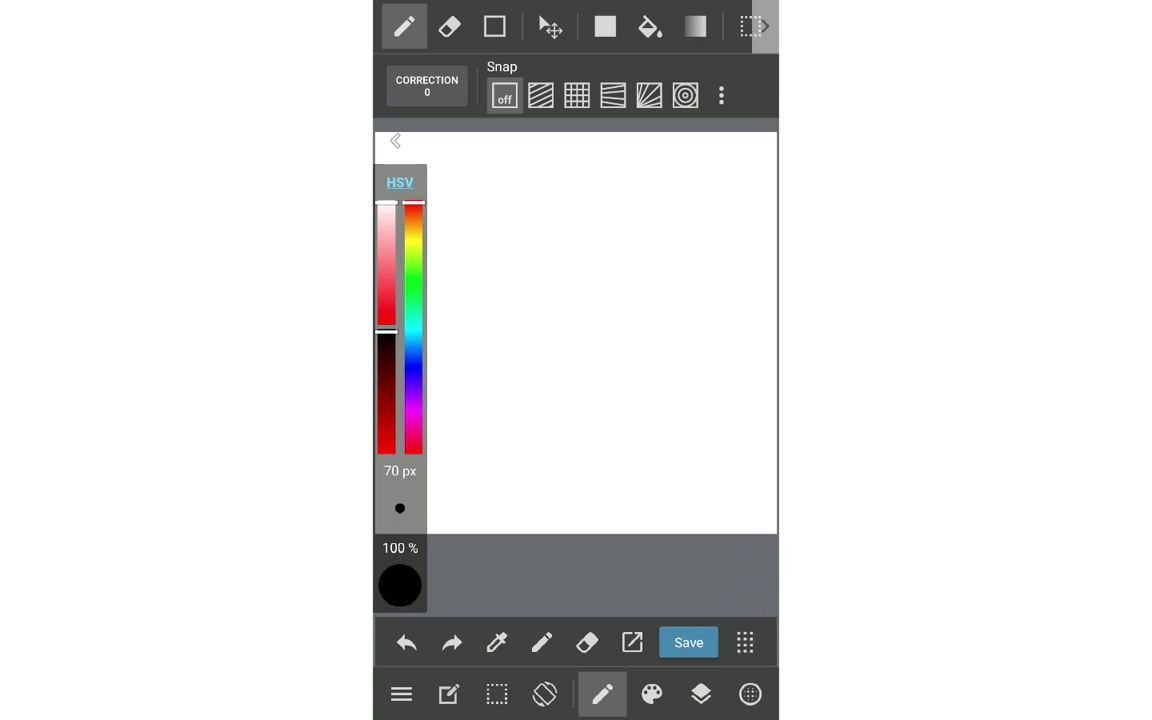
# Step: Browse the brush list past books-final and rainny, then select the raindrop brush
pyautogui.click(651, 693)
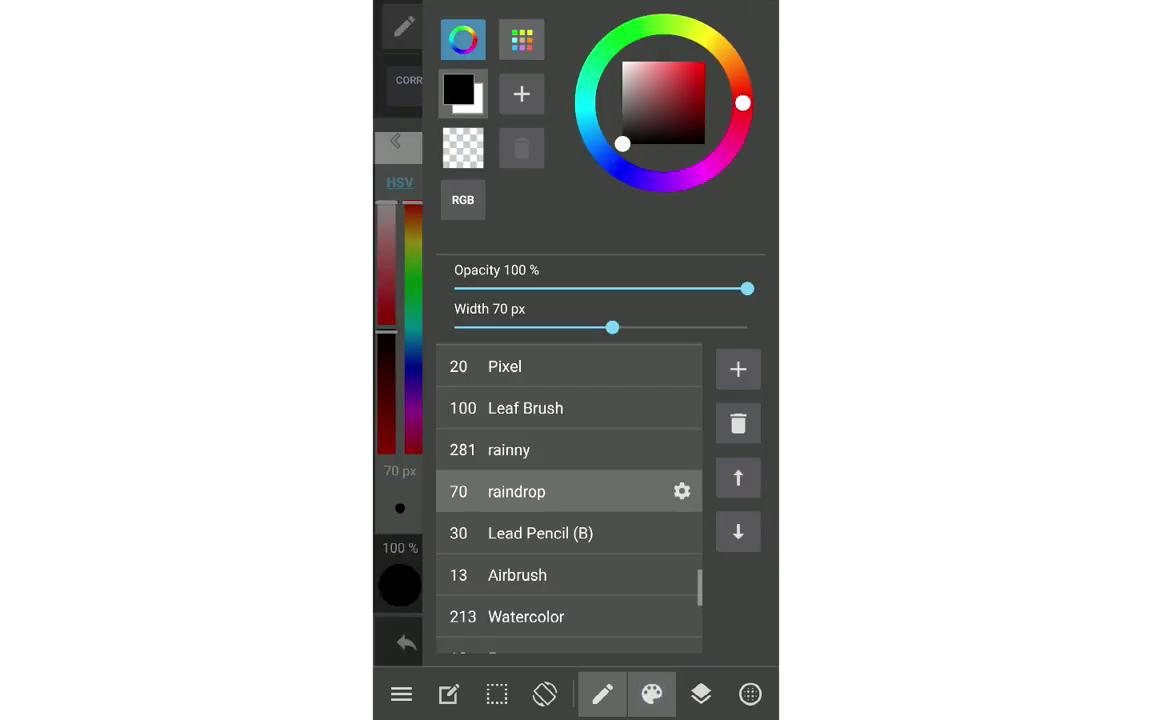
pyautogui.moveTo(584, 558)
pyautogui.mouseDown()
pyautogui.moveTo(617, 360)
pyautogui.moveTo(586, 633)
pyautogui.mouseUp()
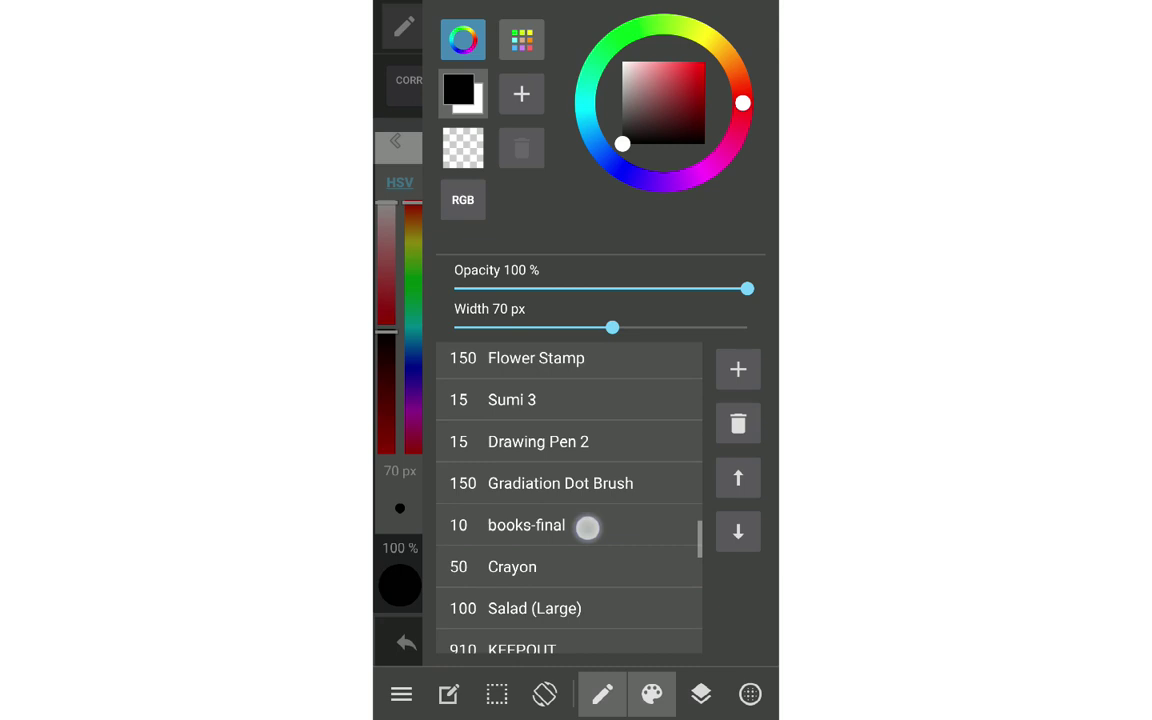
pyautogui.moveTo(587, 528)
pyautogui.mouseDown()
pyautogui.moveTo(612, 445)
pyautogui.moveTo(622, 293)
pyautogui.mouseUp()
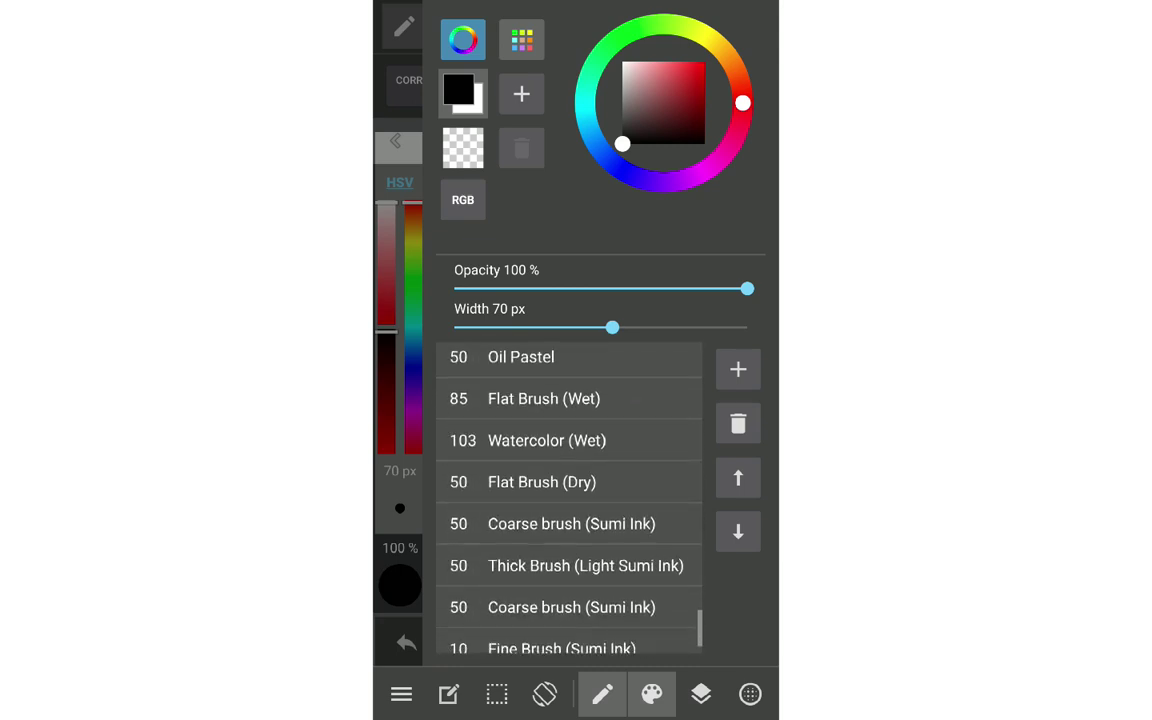
pyautogui.moveTo(581, 535); pyautogui.dragTo(581, 609)
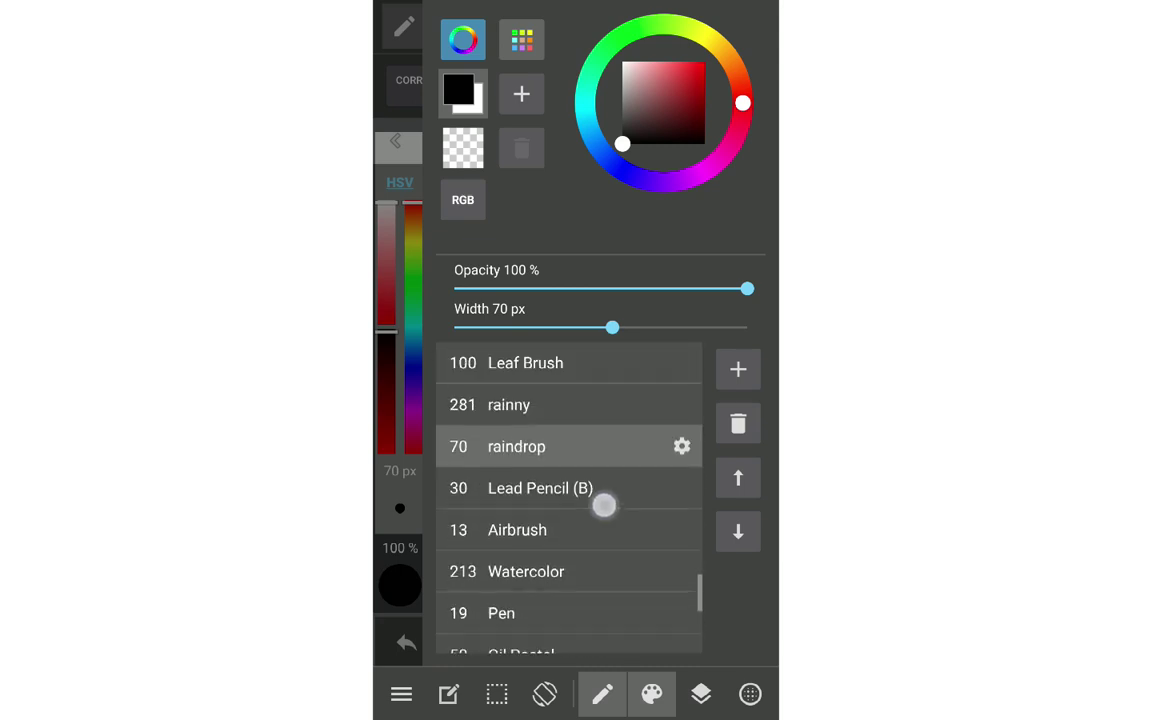
pyautogui.moveTo(604, 506); pyautogui.dragTo(604, 640)
pyautogui.moveTo(610, 530); pyautogui.dragTo(615, 422)
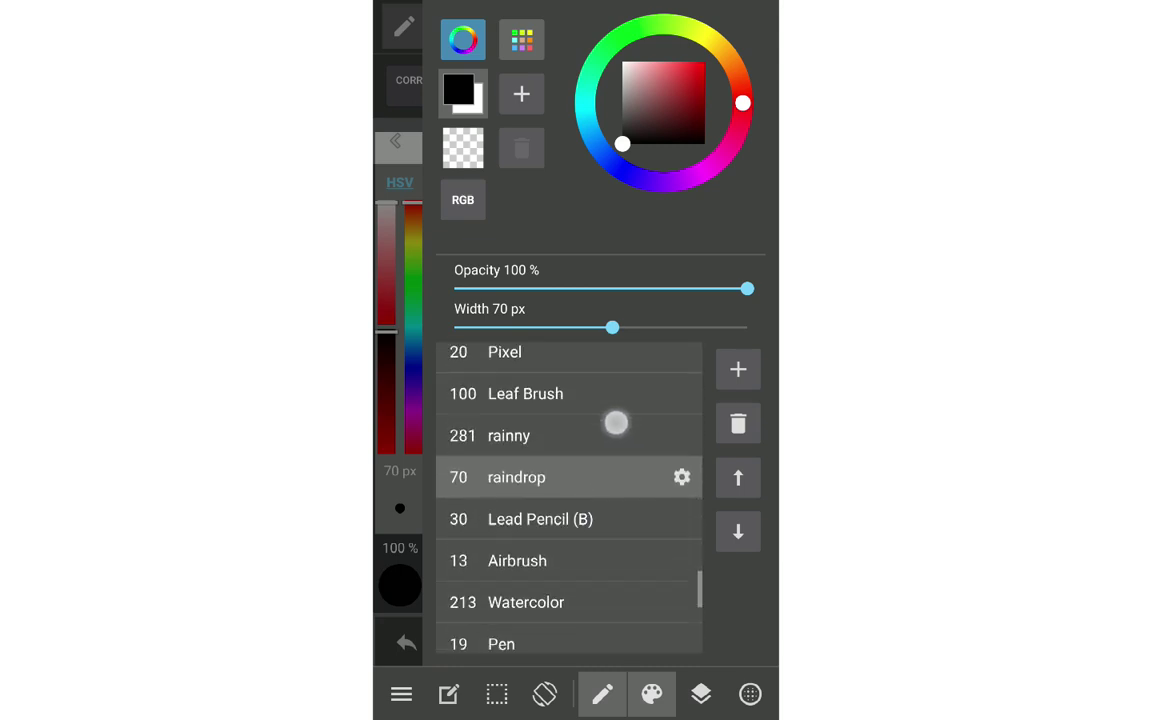
pyautogui.click(565, 438)
pyautogui.click(573, 471)
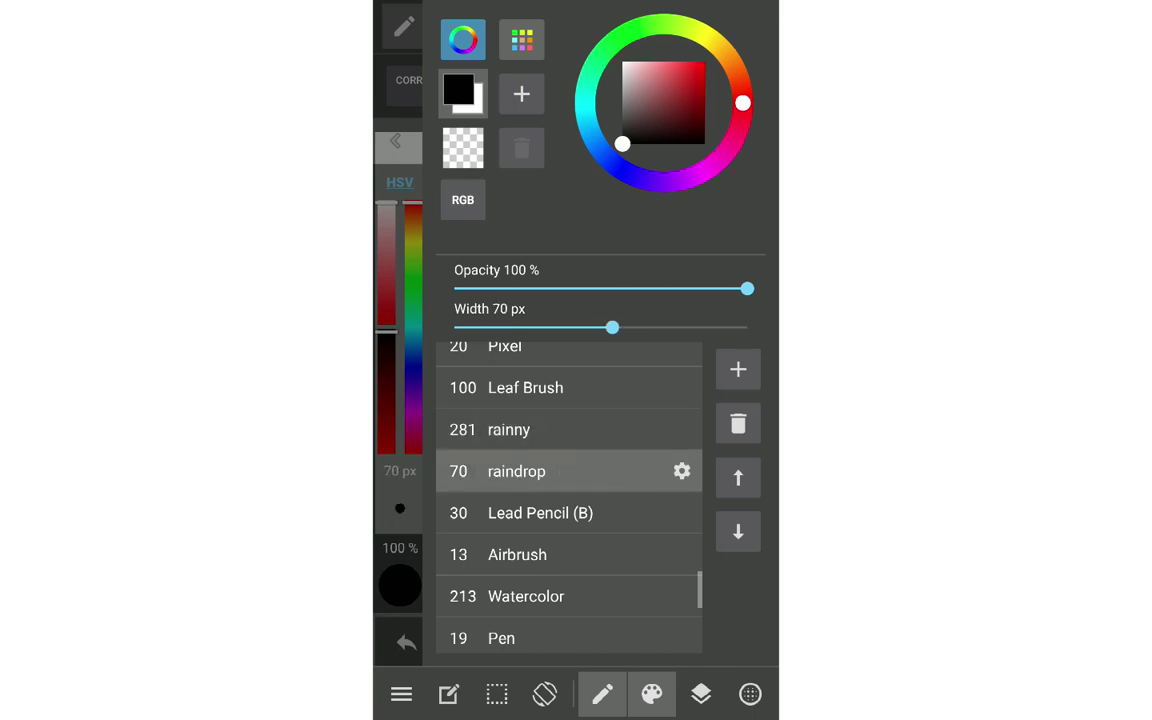
pyautogui.click(401, 481)
# Step: Scatter rain strokes across the canvas centre with the raindrop brush
pyautogui.moveTo(475, 200)
pyautogui.mouseDown()
pyautogui.moveTo(679, 211)
pyautogui.moveTo(710, 399)
pyautogui.moveTo(563, 255)
pyautogui.moveTo(532, 414)
pyautogui.moveTo(453, 294)
pyautogui.moveTo(699, 311)
pyautogui.moveTo(717, 409)
pyautogui.moveTo(587, 426)
pyautogui.moveTo(598, 428)
pyautogui.mouseUp()
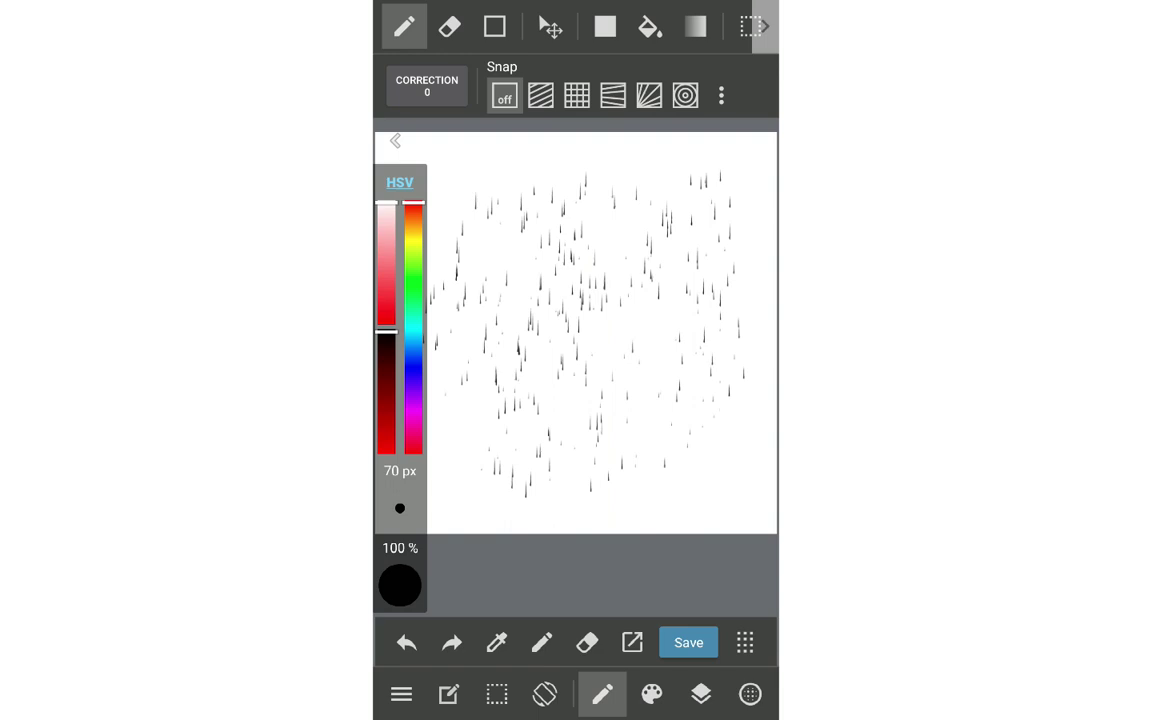